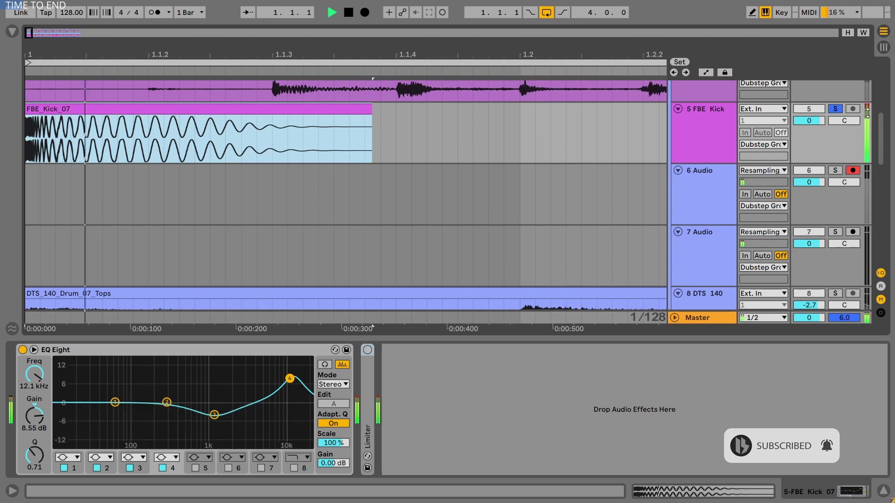
# Step: Record the soloed FBE Kick onto the 6 Audio track through resampling and compare the recorded waveform with the original
pyautogui.click(724, 119)
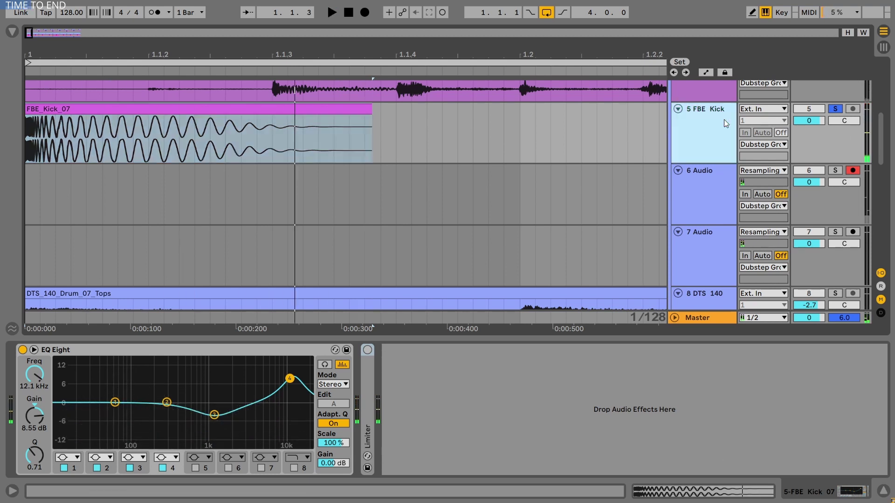
pyautogui.click(724, 178)
pyautogui.click(366, 13)
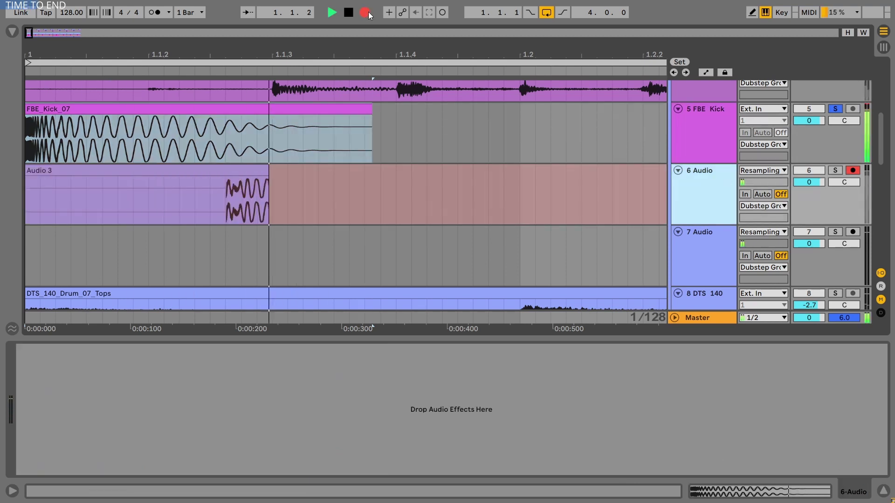
pyautogui.press('space')
pyautogui.moveTo(127, 48); pyautogui.dragTo(250, 151)
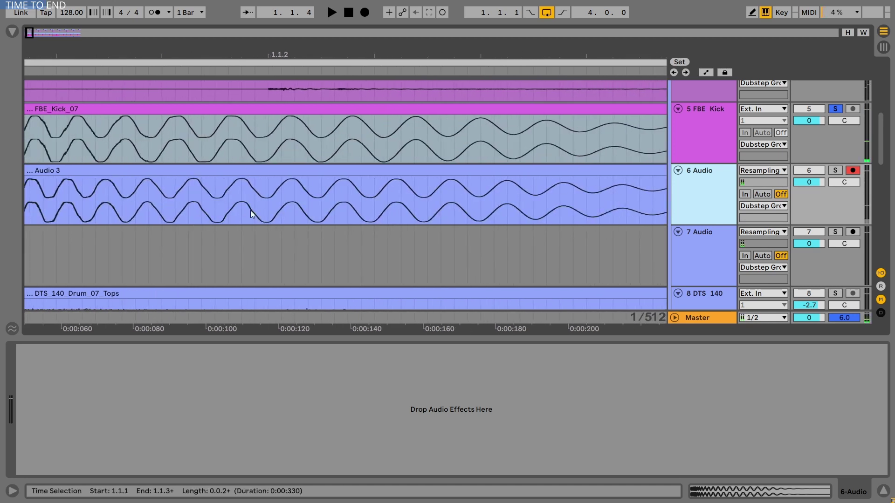
pyautogui.moveTo(215, 45); pyautogui.dragTo(244, 47)
pyautogui.press('space')
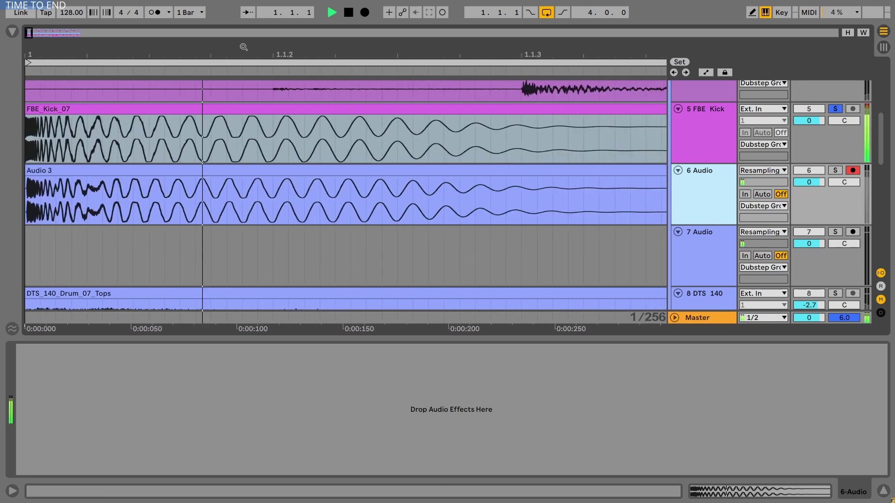
pyautogui.press('space')
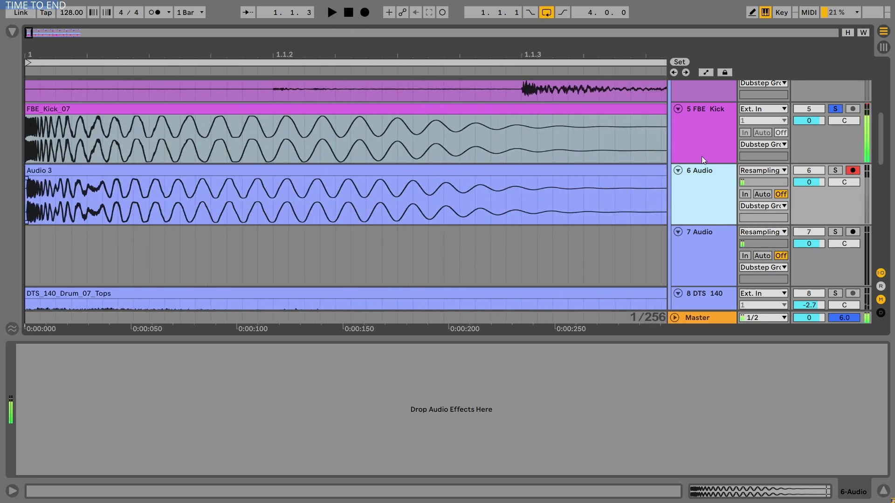
# Step: Raise the FBE Kick track's EQ Eight output gain to 2.00 dB and record the kick again onto the 6 Audio track
pyautogui.click(703, 157)
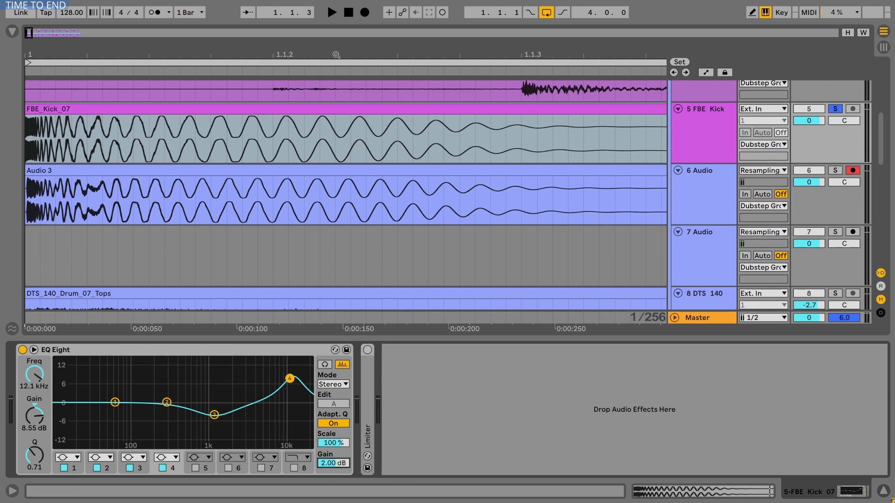
pyautogui.click(347, 15)
pyautogui.click(364, 12)
pyautogui.press('space')
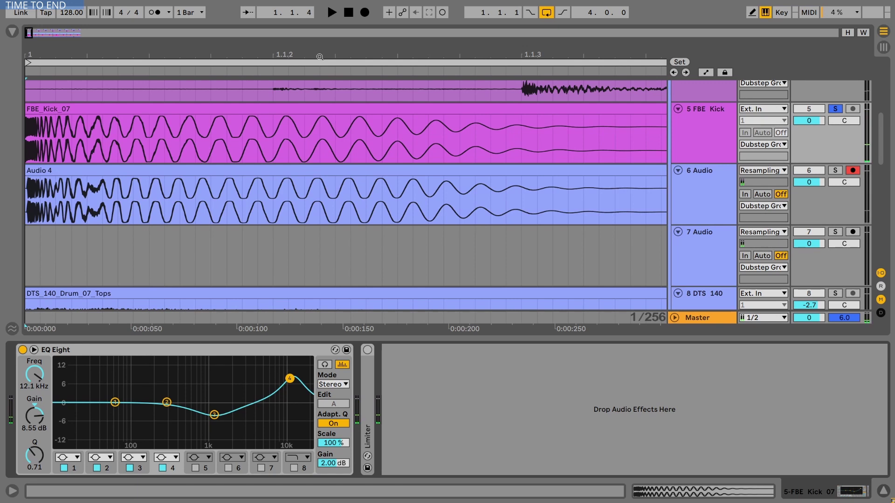
pyautogui.moveTo(317, 55); pyautogui.dragTo(316, 37)
# Step: Turn on the FBE Kick track's Limiter, arm the 7 Audio track and record the limited kick onto it for comparison
pyautogui.click(368, 350)
pyautogui.doubleClick(366, 378)
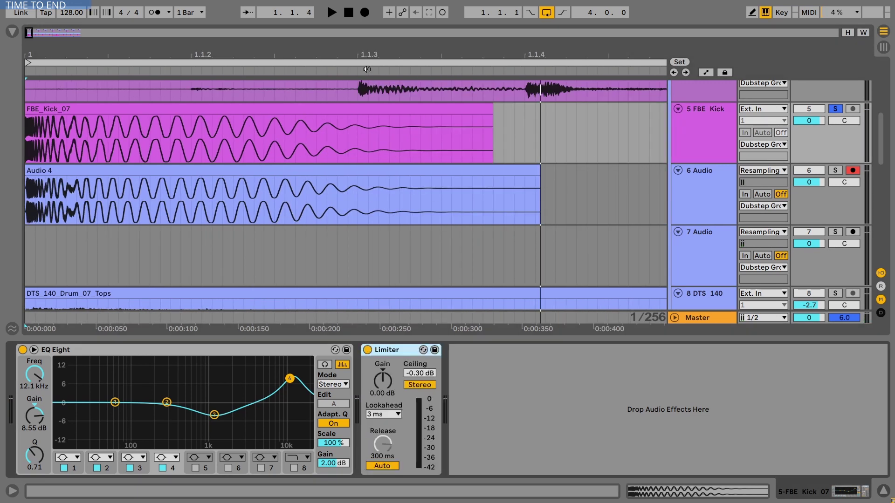
pyautogui.click(852, 232)
pyautogui.click(90, 239)
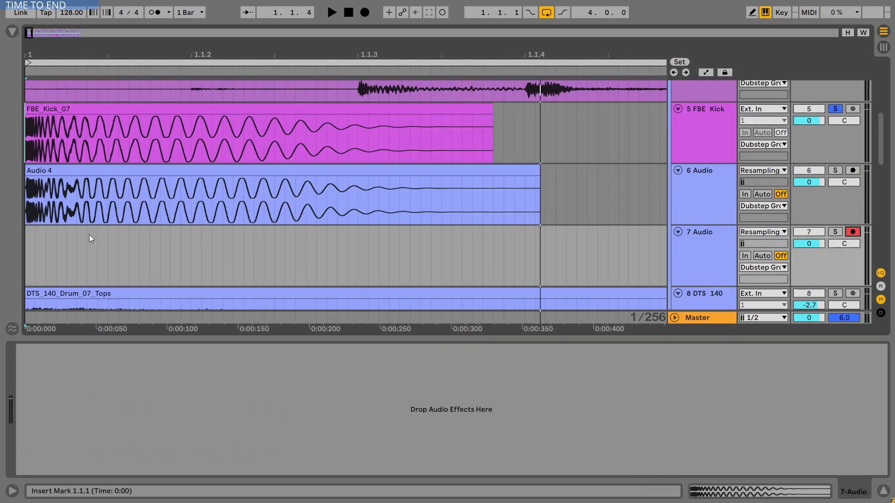
pyautogui.click(365, 11)
pyautogui.press('space')
pyautogui.moveTo(368, 54); pyautogui.dragTo(368, 70)
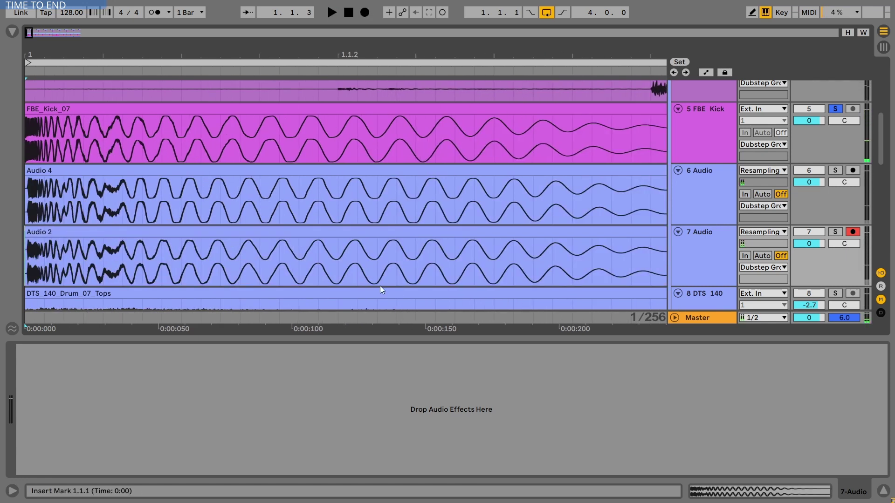
pyautogui.moveTo(86, 55); pyautogui.dragTo(85, 165)
pyautogui.moveTo(135, 47); pyautogui.dragTo(136, 0)
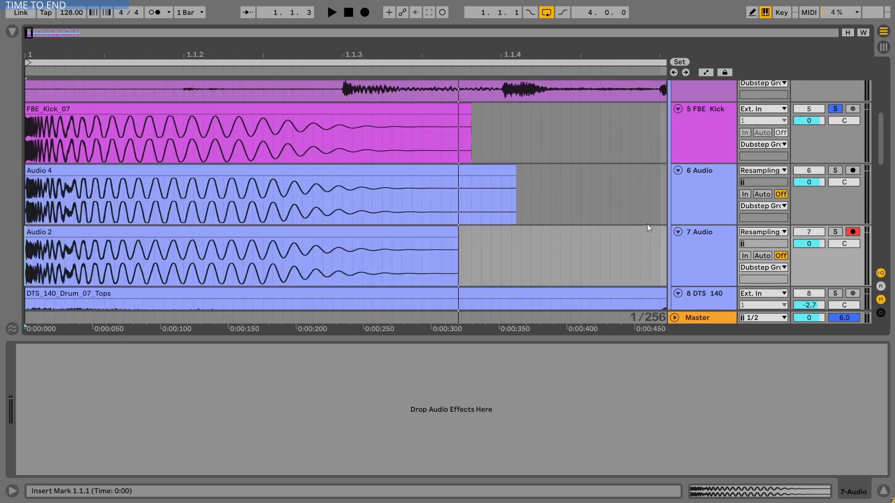
# Step: Insert a Saturator between EQ Eight and the Limiter on the FBE Kick track, with Soft Clip on and the Limiter bypassed
pyautogui.click(702, 128)
pyautogui.click(13, 31)
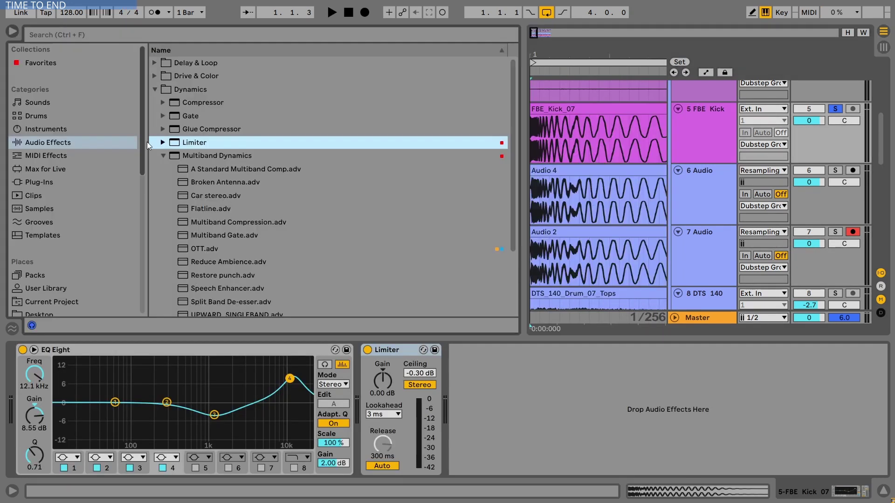
pyautogui.moveTo(199, 195); pyautogui.dragTo(359, 419)
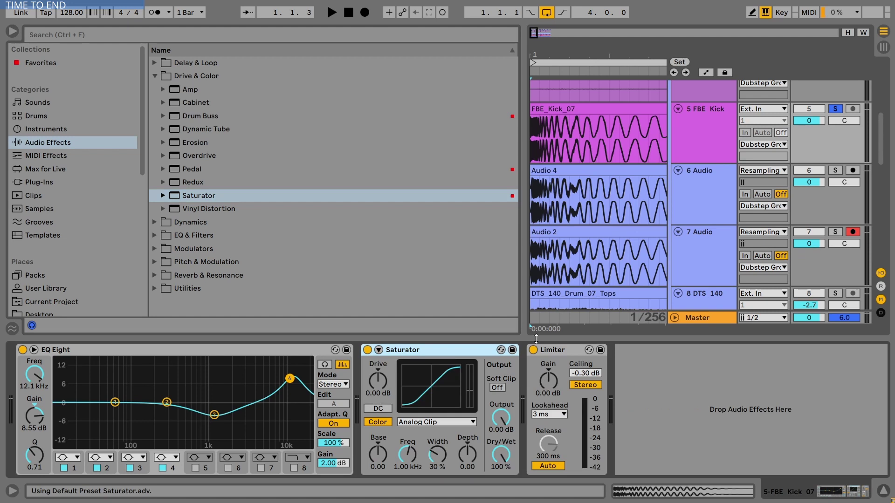
pyautogui.click(533, 350)
pyautogui.click(497, 387)
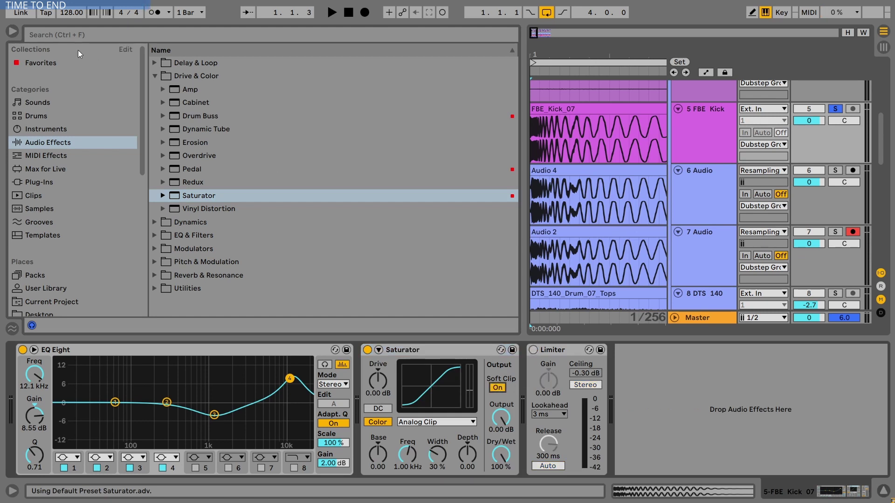
# Step: Record the soft-clipped kick over the clip on the 7 Audio track and compare its waveform with the clip above
pyautogui.click(13, 31)
pyautogui.click(340, 231)
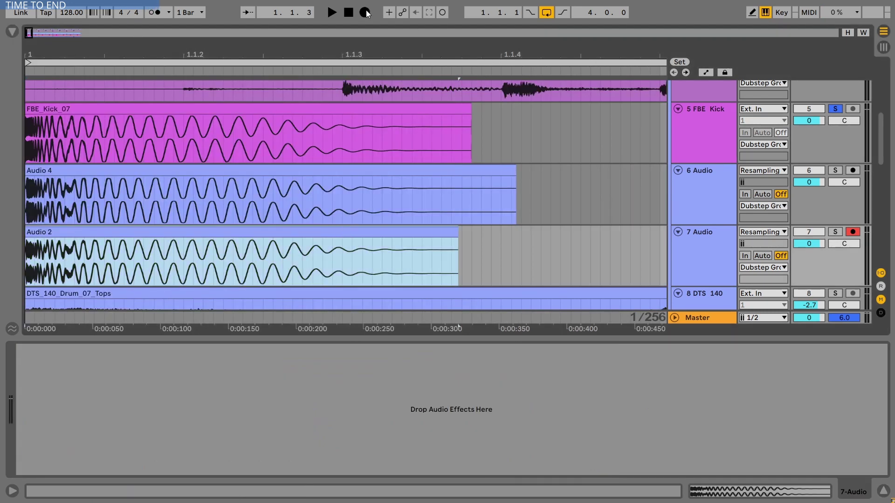
pyautogui.click(365, 12)
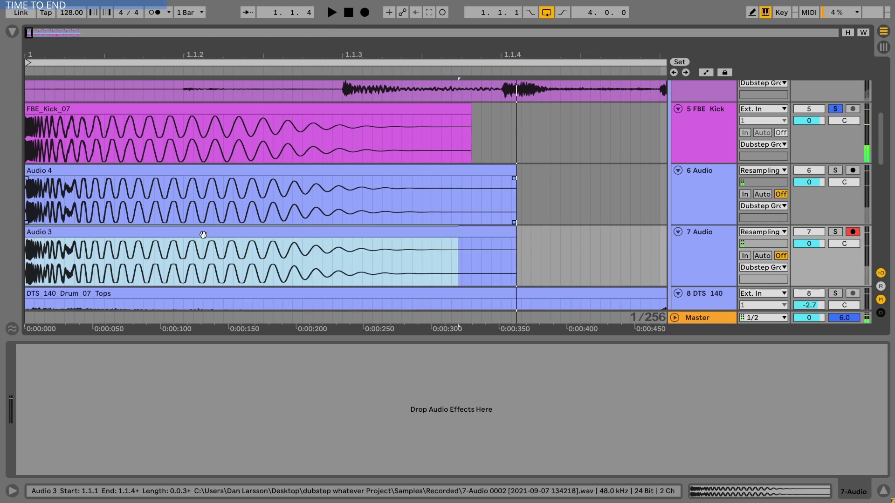
pyautogui.moveTo(51, 48)
pyautogui.mouseDown()
pyautogui.moveTo(55, 70)
pyautogui.moveTo(32, 95)
pyautogui.moveTo(28, 126)
pyautogui.moveTo(41, 34)
pyautogui.mouseUp()
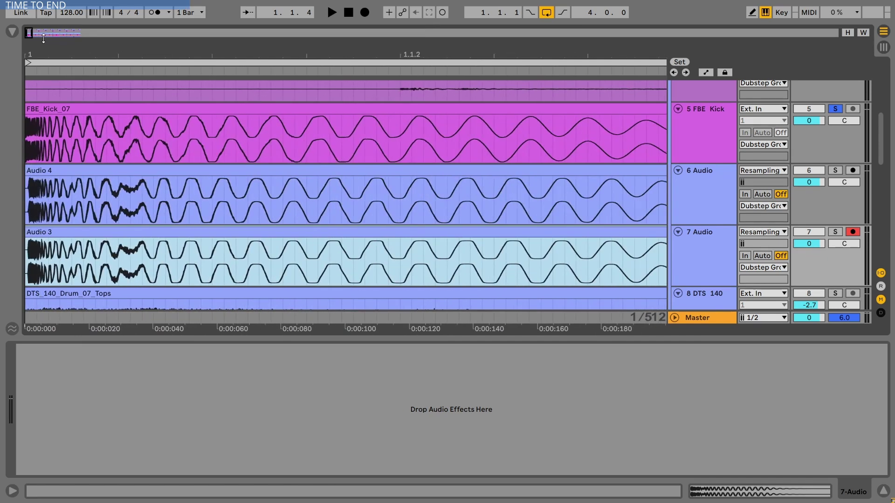
pyautogui.click(695, 250)
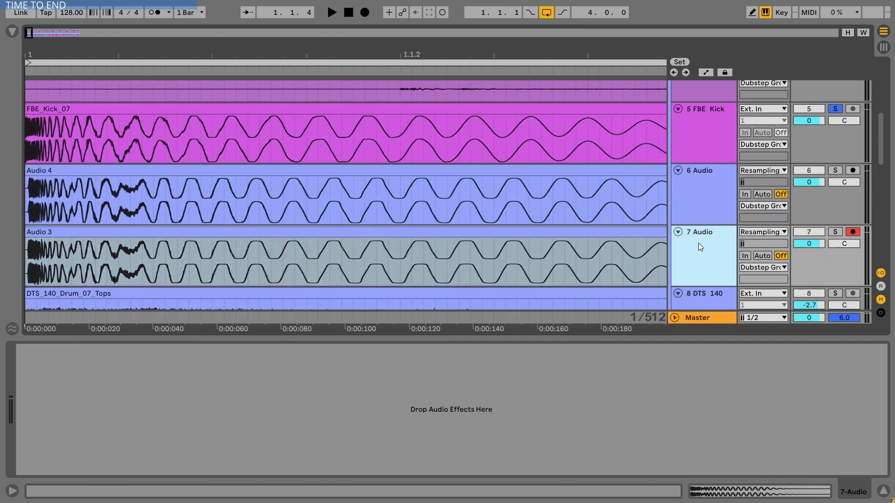
pyautogui.press('Delete')
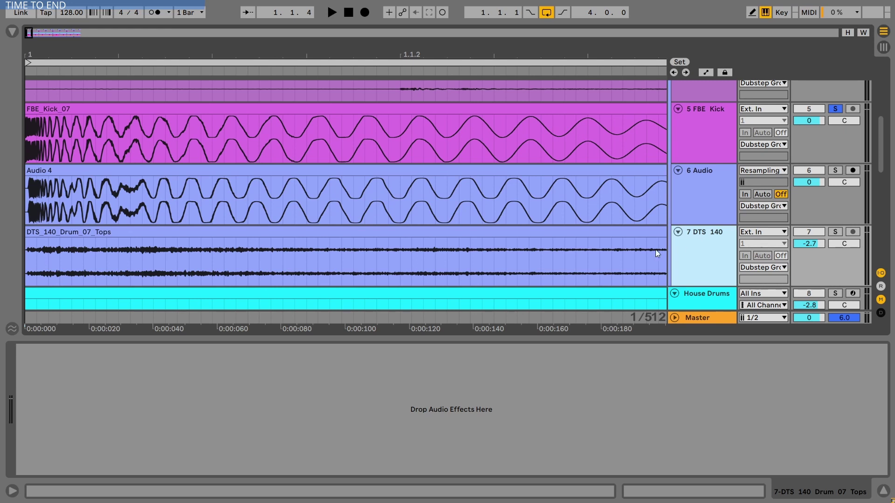
pyautogui.hotkey('ctrl', 'z')
# Step: Delete the recorded clip from the 7 Audio track and remove the Saturator and Limiter from the FBE Kick track
pyautogui.click(626, 234)
pyautogui.press('Delete')
pyautogui.moveTo(565, 55); pyautogui.dragTo(565, 19)
pyautogui.click(699, 112)
pyautogui.click(454, 351)
pyautogui.press('Delete')
pyautogui.press('Delete')
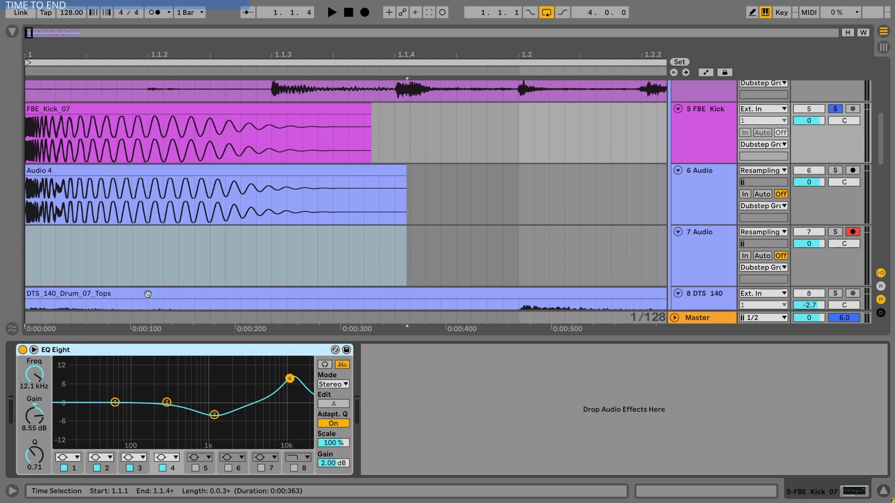
# Step: Add the TWO BANDS SPLIT MBC Sidechain.adg rack after EQ Eight on the FBE Kick track
pyautogui.click(12, 31)
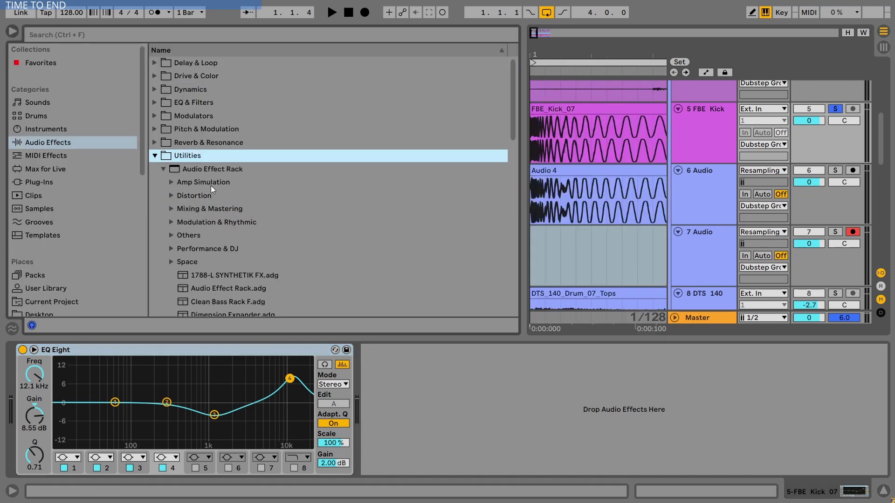
pyautogui.scroll(-15, 237, 233)
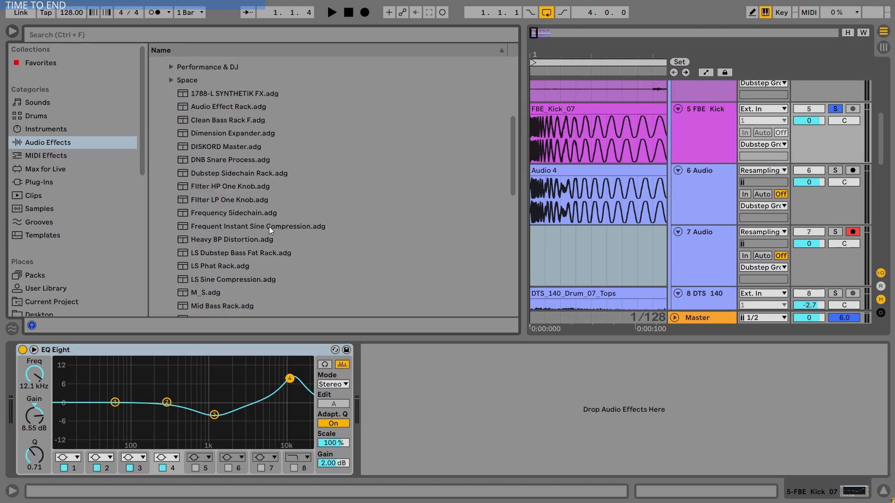
pyautogui.moveTo(269, 233); pyautogui.dragTo(472, 360)
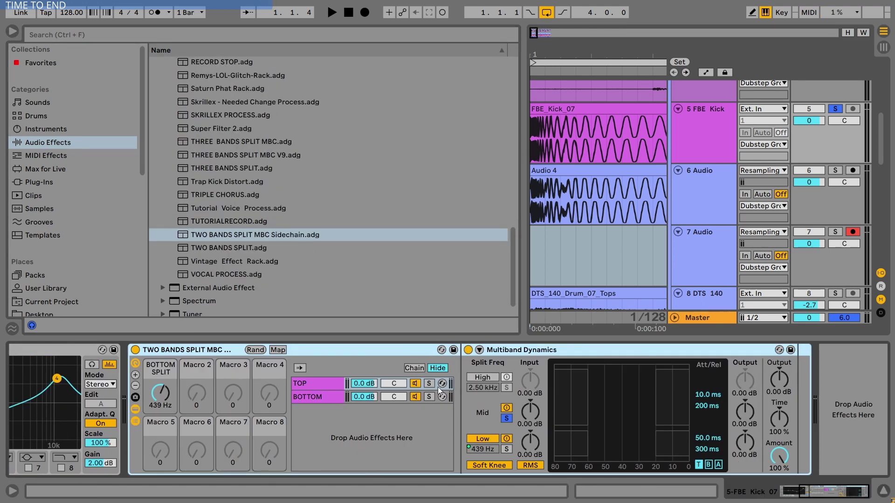
# Step: Audition the rack's TOP and BOTTOM chains one after the other in solo
pyautogui.click(428, 384)
pyautogui.press('space')
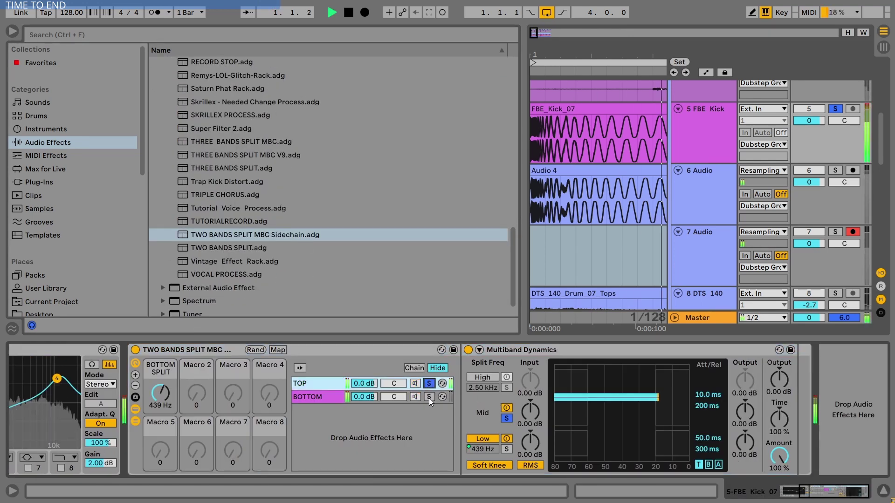
pyautogui.click(429, 397)
pyautogui.press('space')
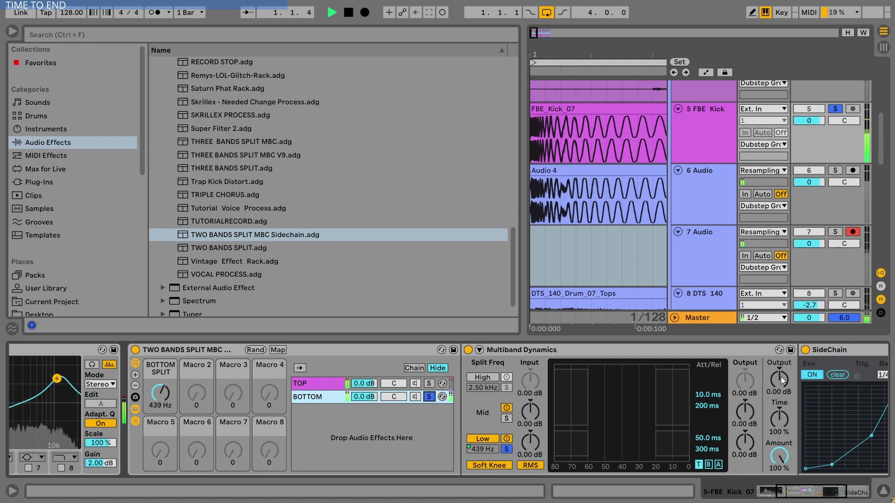
# Step: Delete the SideChain device from the rack's BOTTOM chain
pyautogui.click(829, 354)
pyautogui.press('Delete')
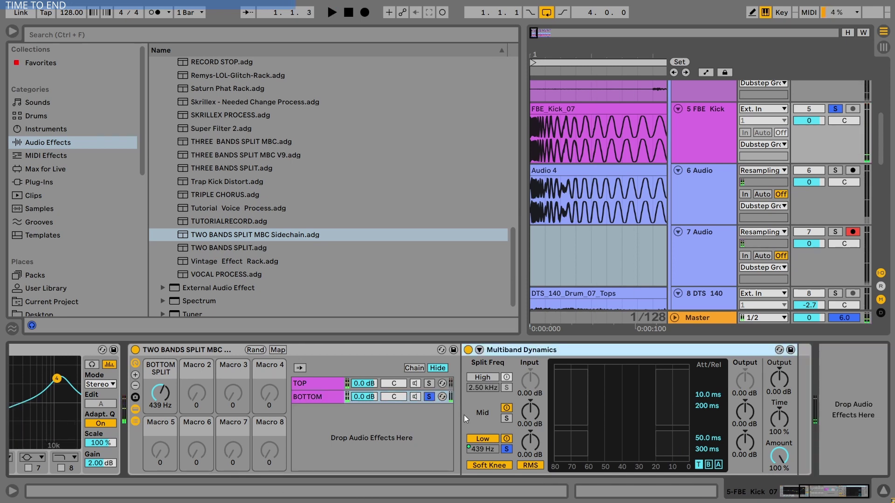
pyautogui.click(427, 399)
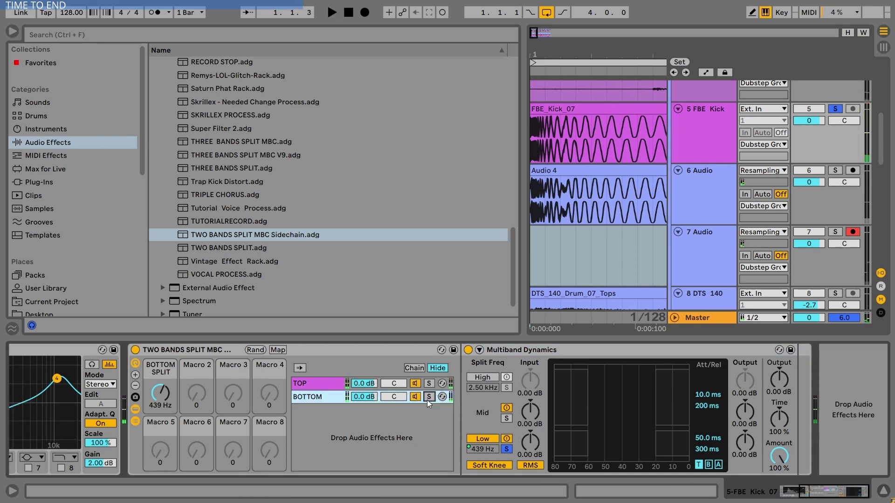
# Step: Add a Limiter after Multiband Dynamics on the rack's BOTTOM chain
pyautogui.click(33, 129)
pyautogui.click(55, 142)
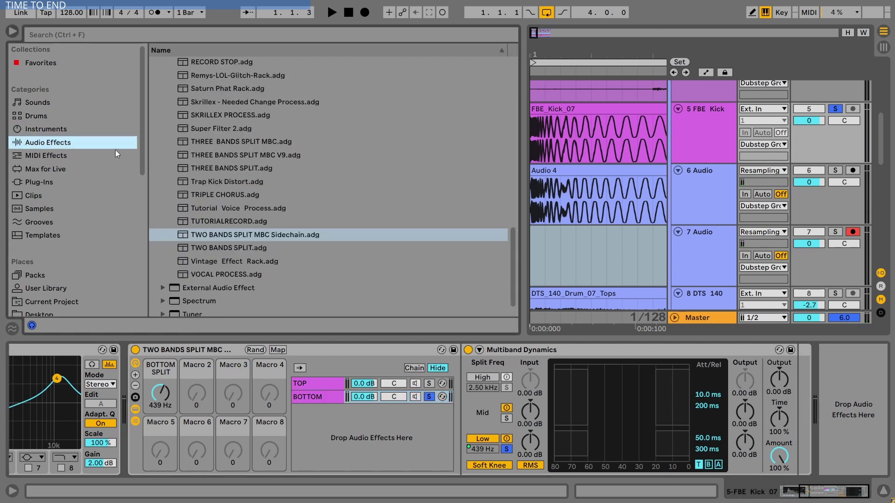
pyautogui.scroll(15, 228, 88)
pyautogui.click(189, 89)
pyautogui.moveTo(195, 142); pyautogui.dragTo(799, 410)
pyautogui.hotkey('ctrl', 'alt', 'b')
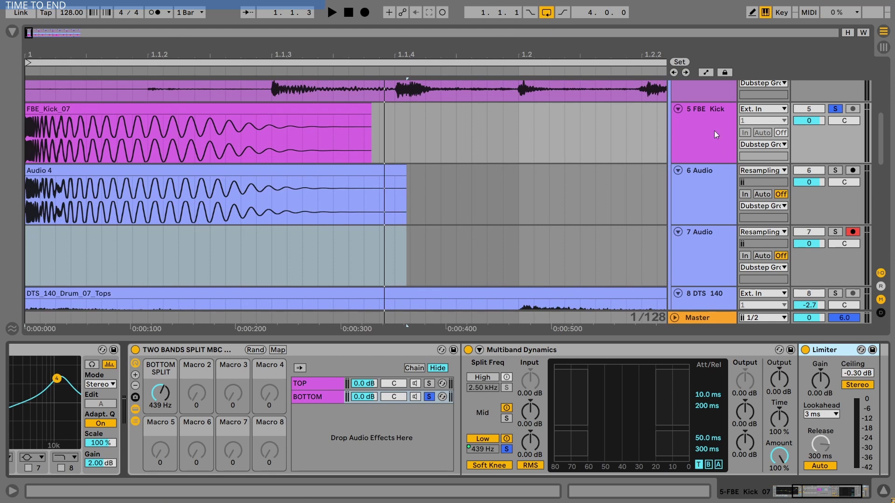
# Step: Play the kick with the BOTTOM chain soloed and with the TOP chain soloed to check the track's level, finishing with no chain soloed
pyautogui.press('space')
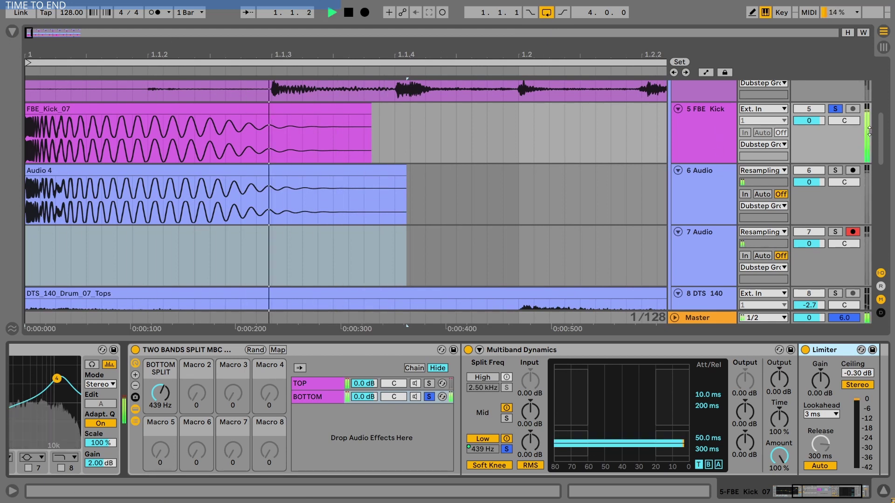
pyautogui.click(429, 383)
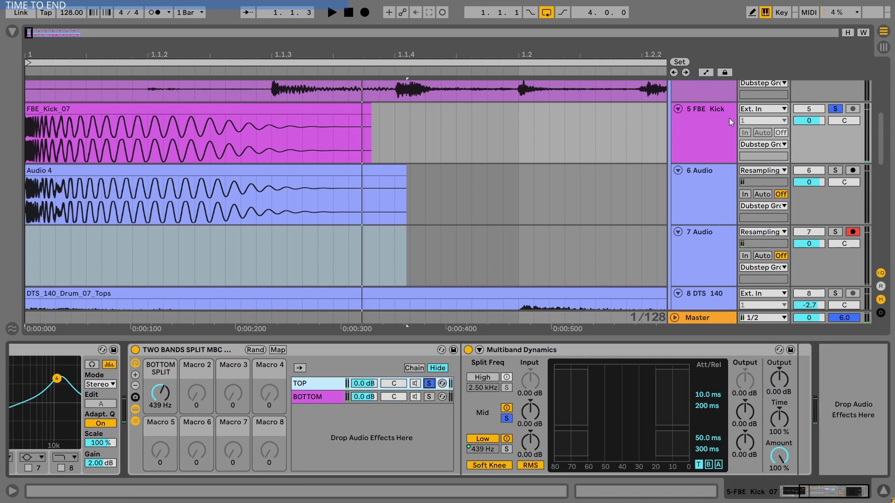
pyautogui.press('space')
pyautogui.press('space')
pyautogui.press('space')
pyautogui.press('space')
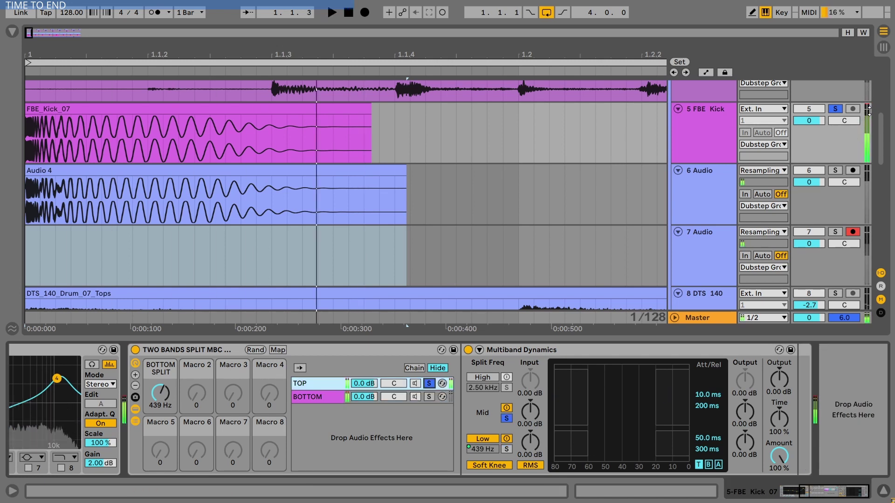
pyautogui.click(431, 382)
# Step: Add a Saturator after Multiband Dynamics on the rack's TOP chain and turn on its Soft Clip
pyautogui.click(13, 34)
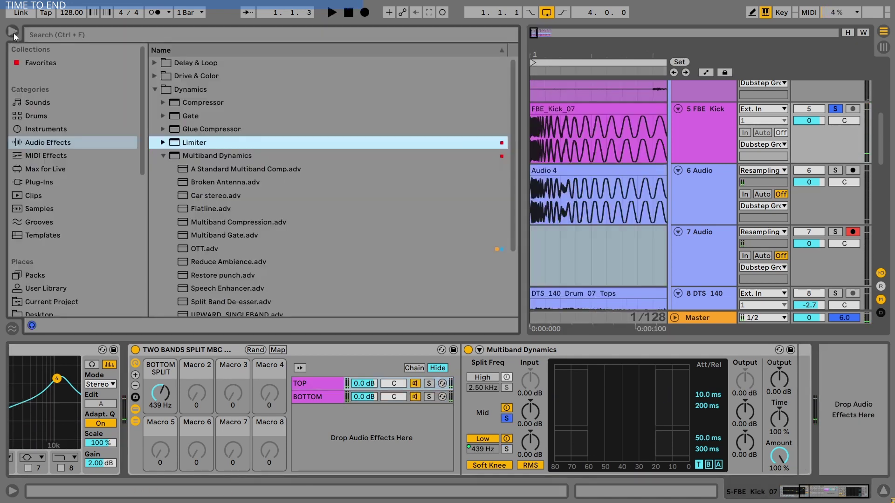
pyautogui.click(154, 89)
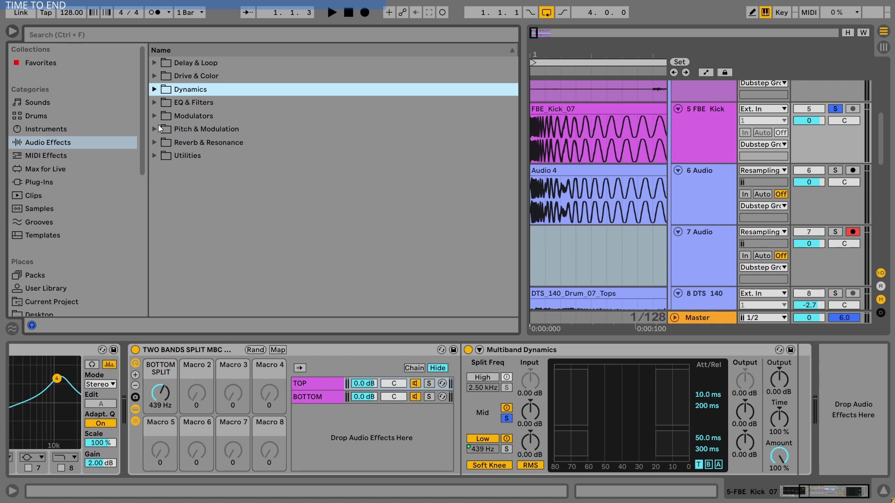
pyautogui.click(155, 76)
pyautogui.doubleClick(198, 195)
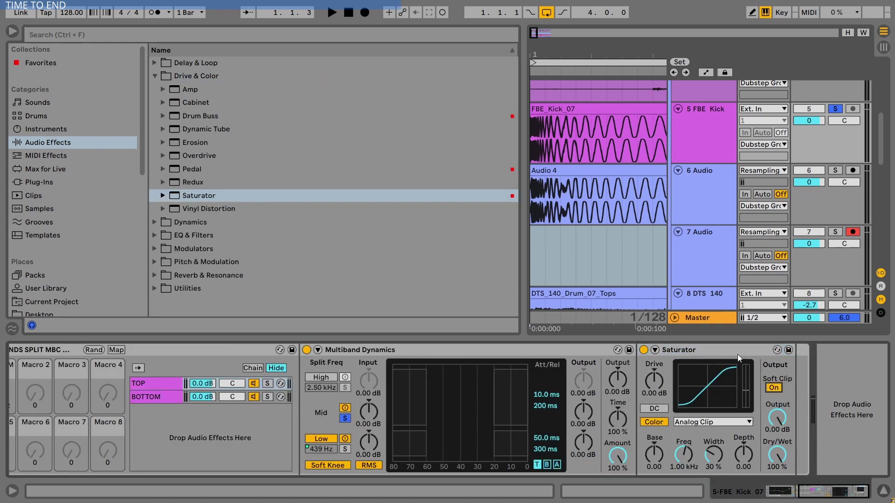
# Step: Hide the browser and play the kick with both rack chains active, and again with only the TOP chain soloed, to check the track's level
pyautogui.click(12, 31)
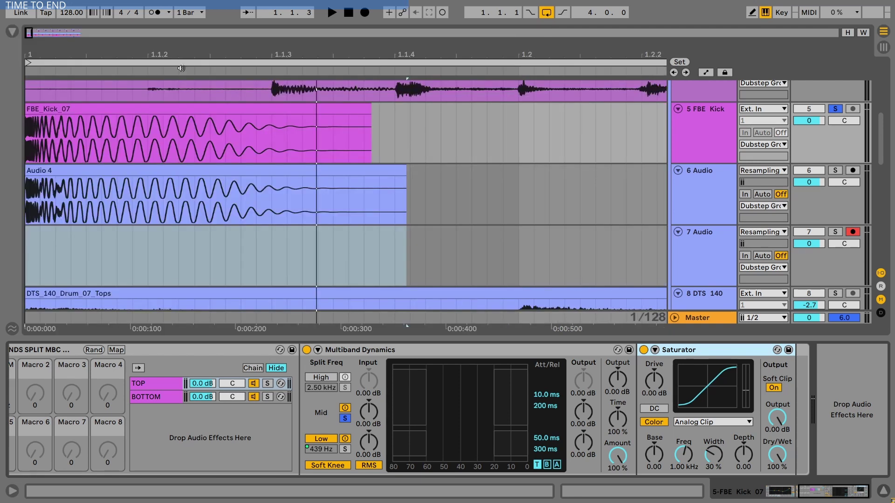
pyautogui.press('space')
pyautogui.press('space')
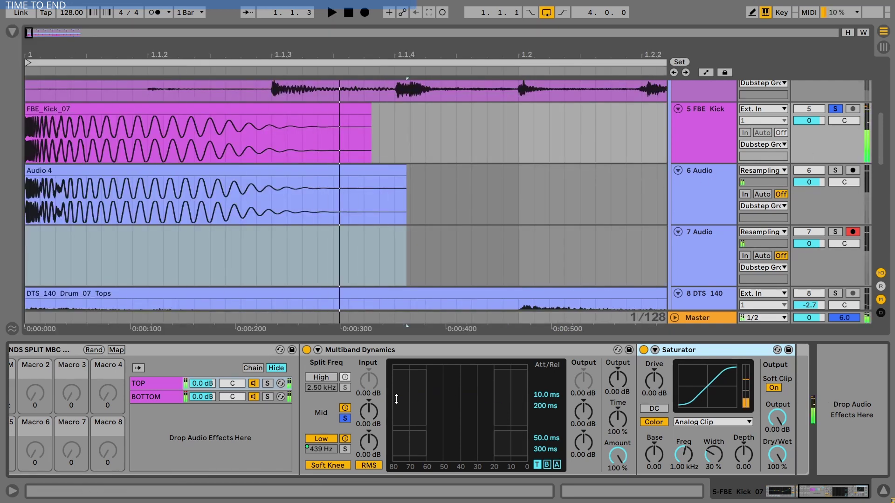
pyautogui.click(267, 384)
pyautogui.press('space')
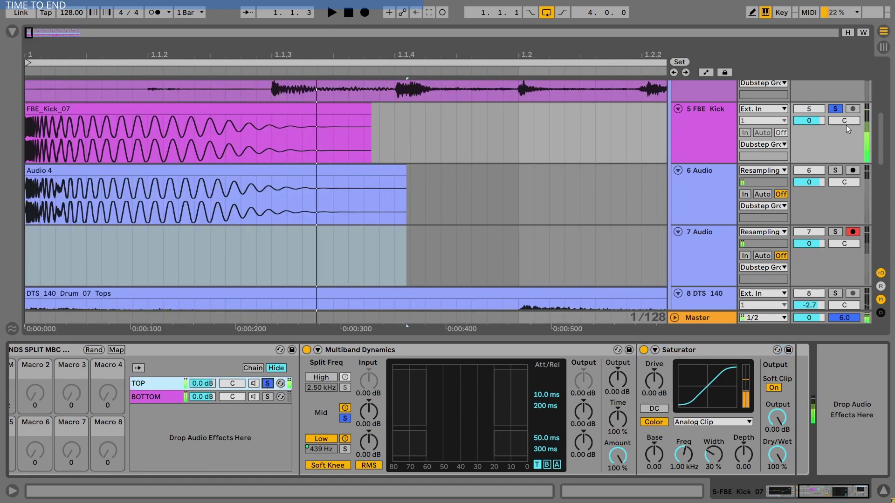
pyautogui.click(706, 126)
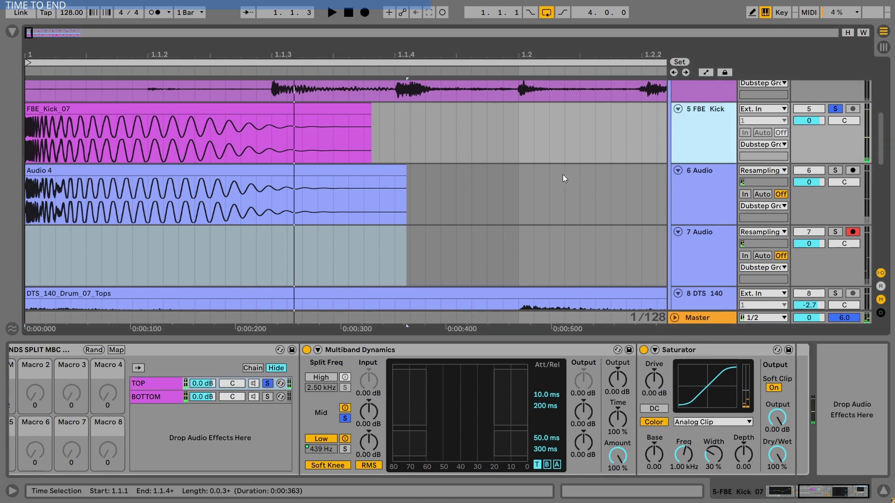
pyautogui.press('space')
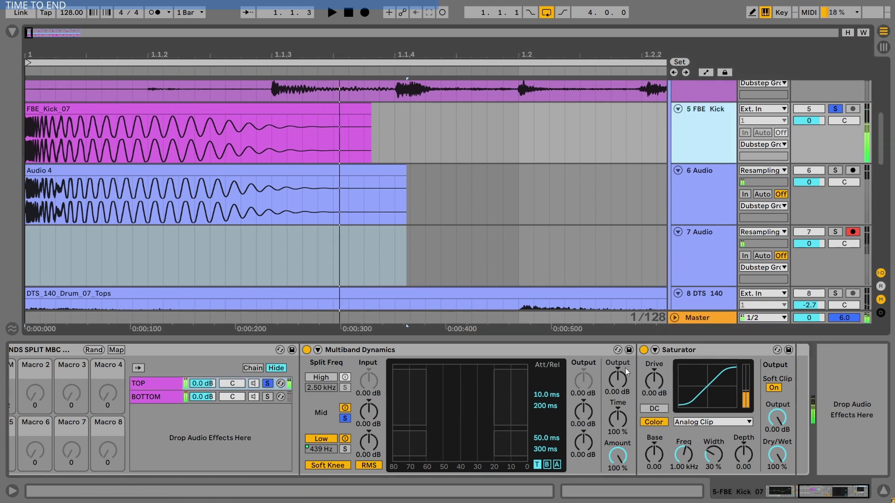
# Step: Set the Drive of the TOP chain's Saturator to 2.00 dB and play the kick through it
pyautogui.click(657, 379)
pyautogui.press('space')
pyautogui.moveTo(661, 380); pyautogui.dragTo(657, 379)
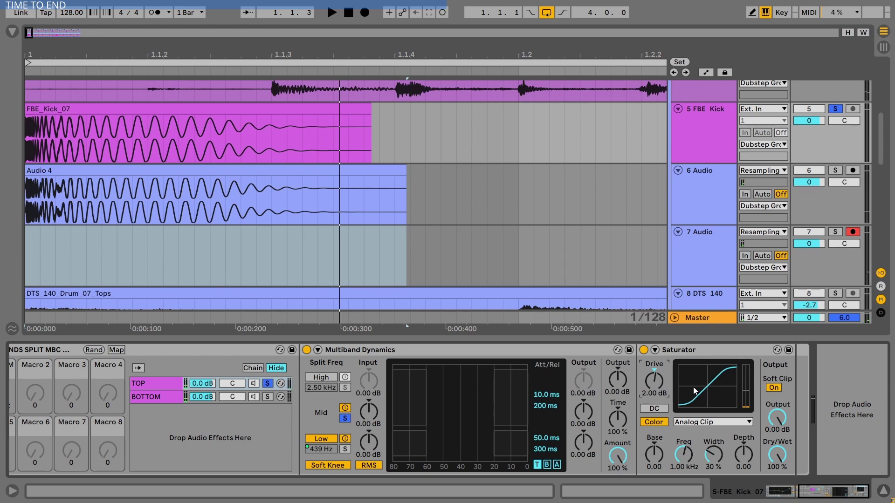
pyautogui.press('space')
pyautogui.press('space')
# Step: Compare the kick's level with the BOTTOM chain soloed and with the TOP chain soloed, finishing with no chain soloed
pyautogui.click(167, 396)
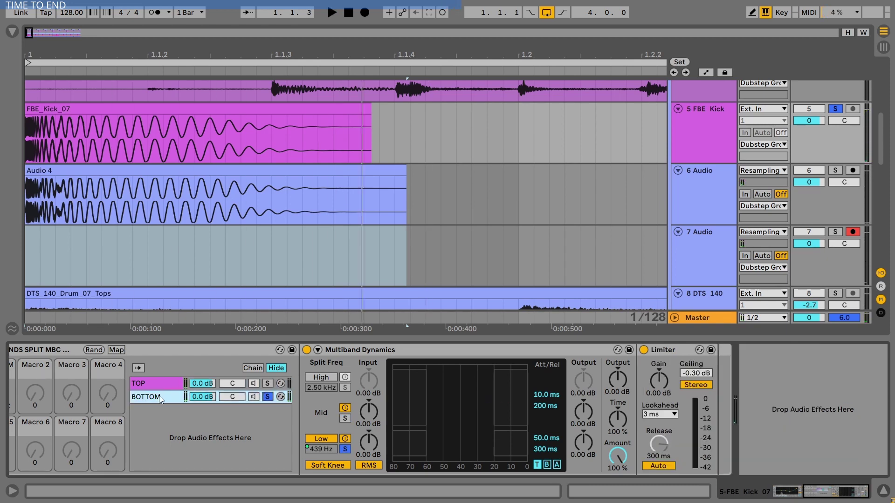
pyautogui.press('space')
pyautogui.press('space')
pyautogui.click(268, 384)
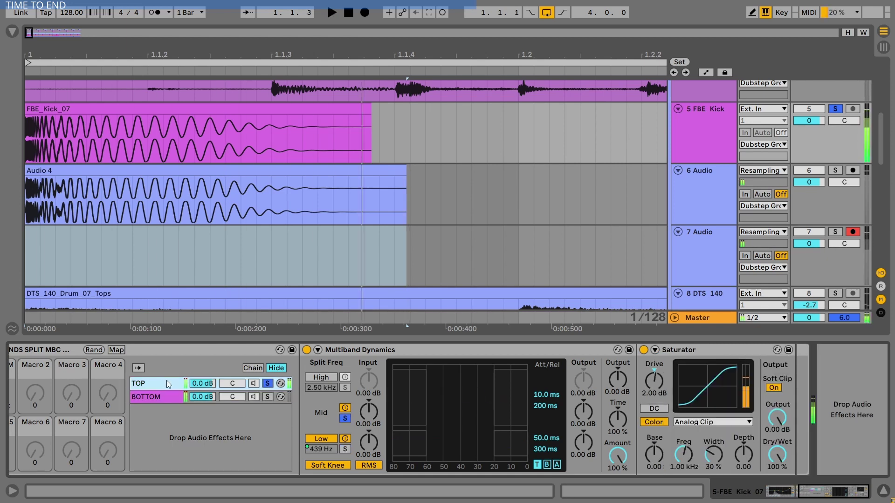
pyautogui.click(266, 384)
# Step: Add a Limiter from the Dynamics effects after the two-band rack on the FBE Kick track
pyautogui.click(178, 349)
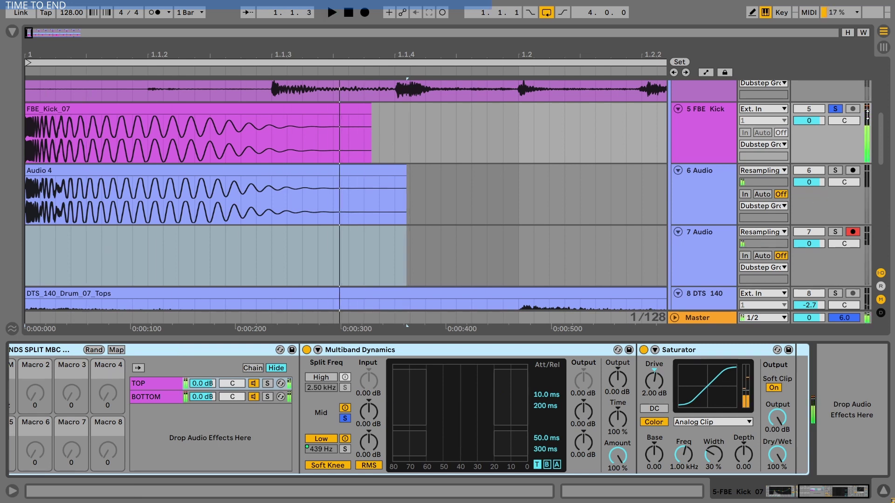
pyautogui.click(12, 31)
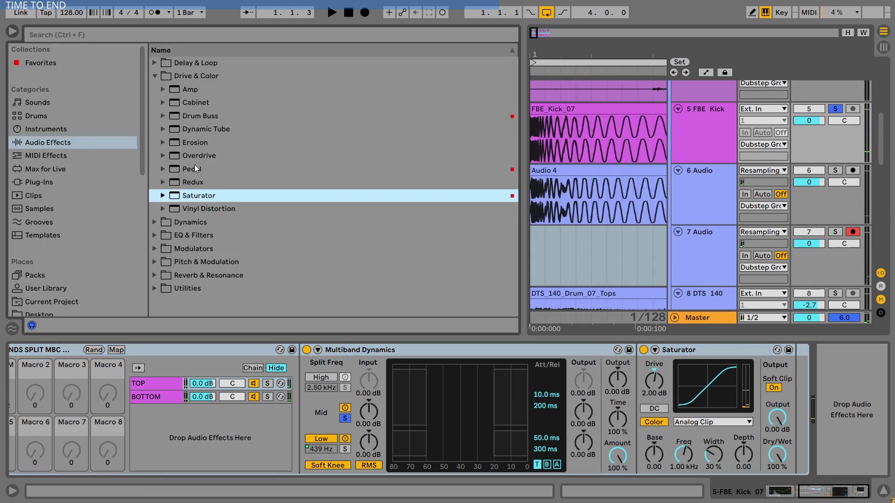
pyautogui.click(154, 76)
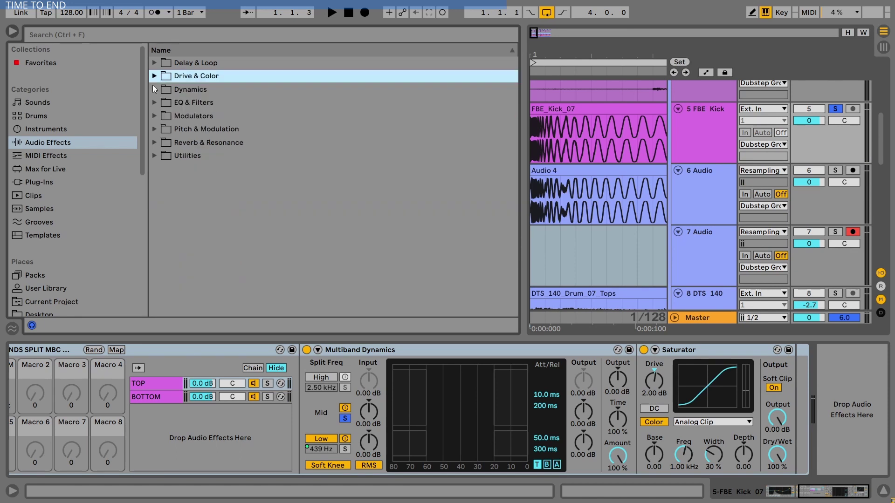
pyautogui.click(154, 89)
pyautogui.click(192, 142)
pyautogui.moveTo(844, 427); pyautogui.dragTo(856, 416)
# Step: Play the kick repeatedly through the rack and the final Limiter, with the browser hidden, to check the track's peak level
pyautogui.press('space')
pyautogui.press('space')
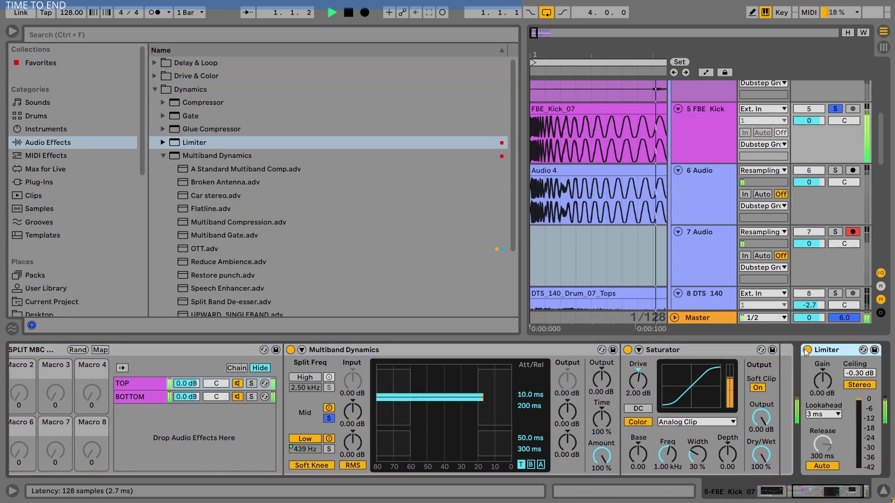
pyautogui.hotkey('ctrl', 'alt', 'b')
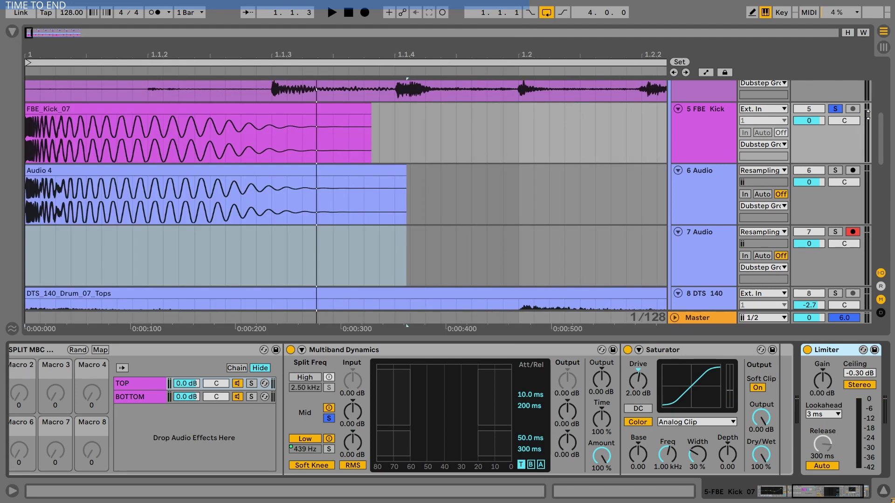
pyautogui.press('space')
pyautogui.press('space')
pyautogui.press('space')
pyautogui.press('space')
pyautogui.press('space')
pyautogui.press('space')
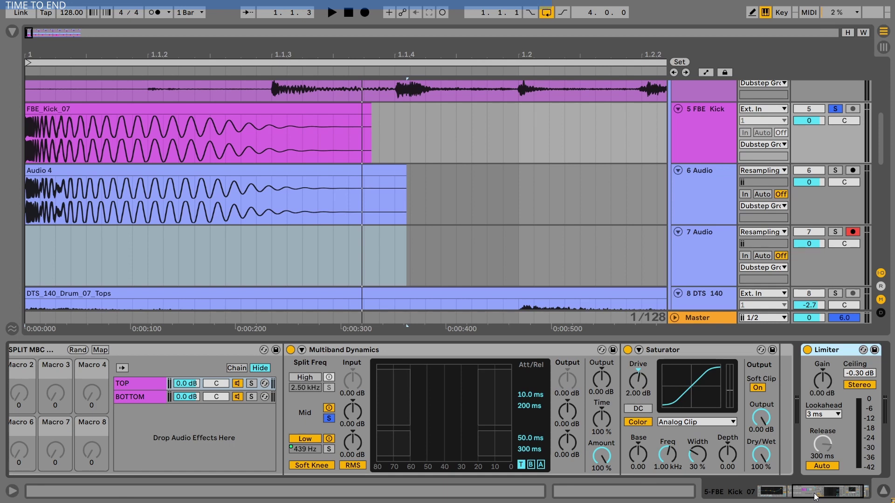
# Step: Fold the two-band rack and the final Limiter in the FBE Kick track's device chain and select the folded rack
pyautogui.moveTo(814, 495); pyautogui.dragTo(774, 496)
pyautogui.doubleClick(365, 349)
pyautogui.doubleClick(365, 349)
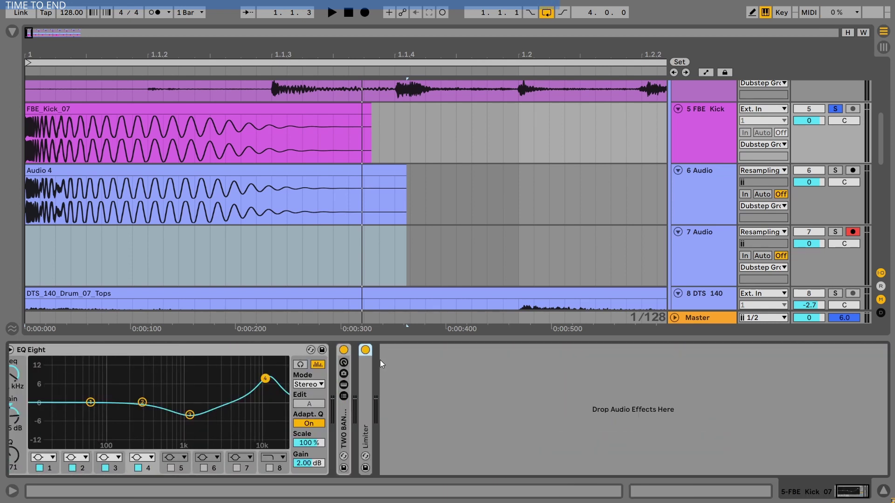
pyautogui.click(346, 420)
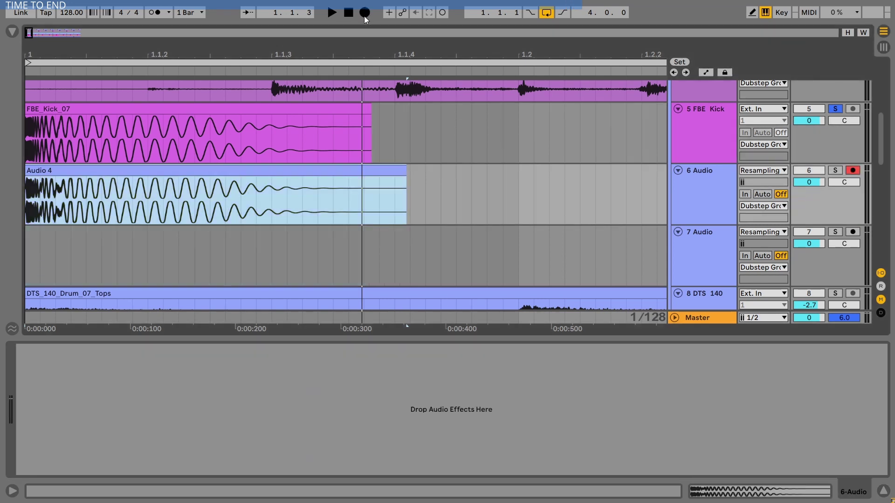
# Step: Record the resampled kick onto the armed 6 Audio track over its existing clip
pyautogui.click(364, 16)
pyautogui.press('space')
pyautogui.press('+')
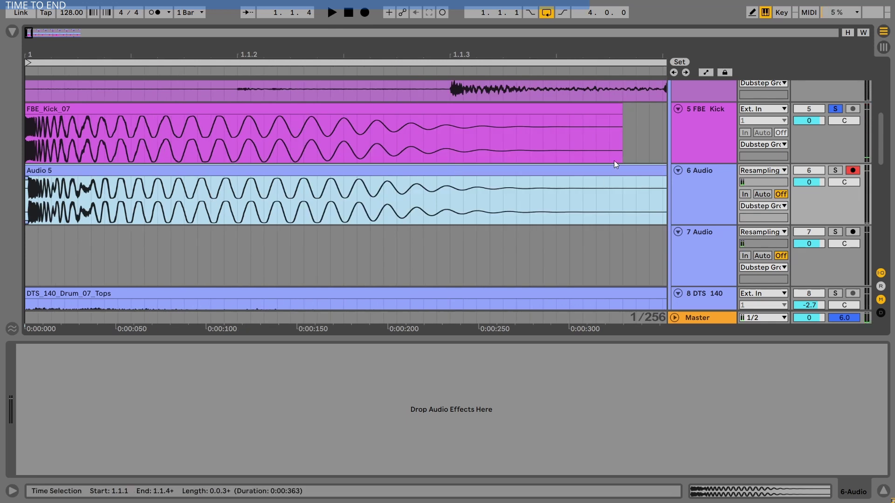
# Step: Arm 7 Audio for recording and record the resampled kick onto it
pyautogui.click(695, 114)
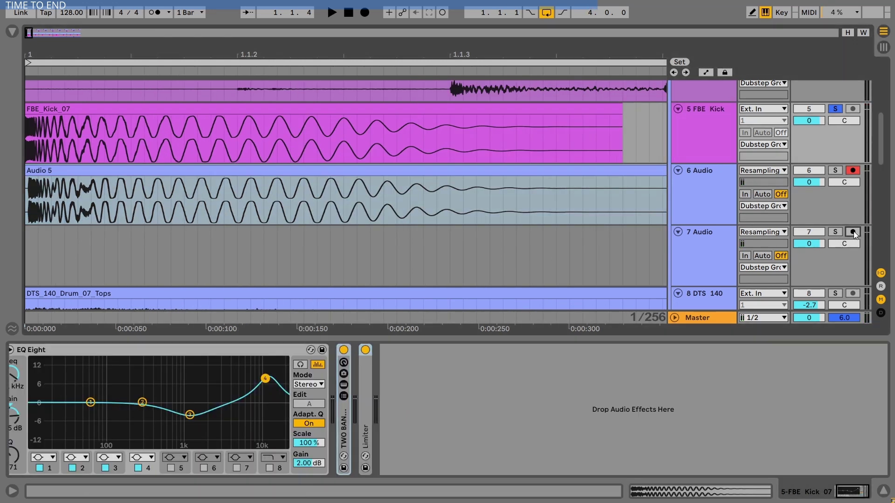
pyautogui.click(854, 232)
pyautogui.click(349, 14)
pyautogui.click(365, 13)
pyautogui.press('space')
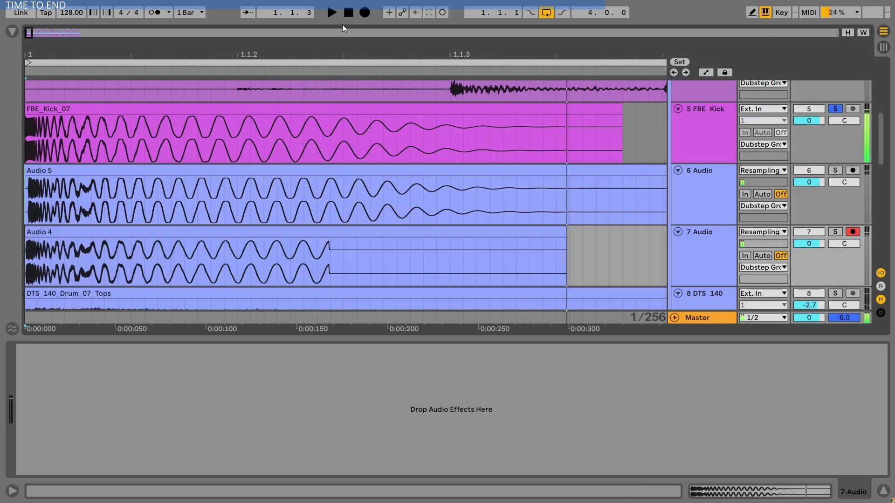
pyautogui.press('+')
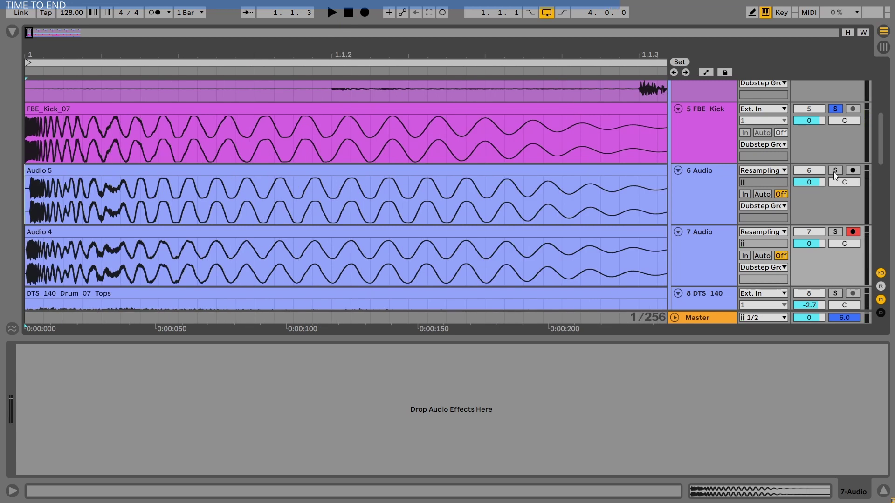
# Step: Play back the resampled kick with 6 Audio soloed to compare it with the 7 Audio recording, finishing with no track soloed
pyautogui.click(709, 175)
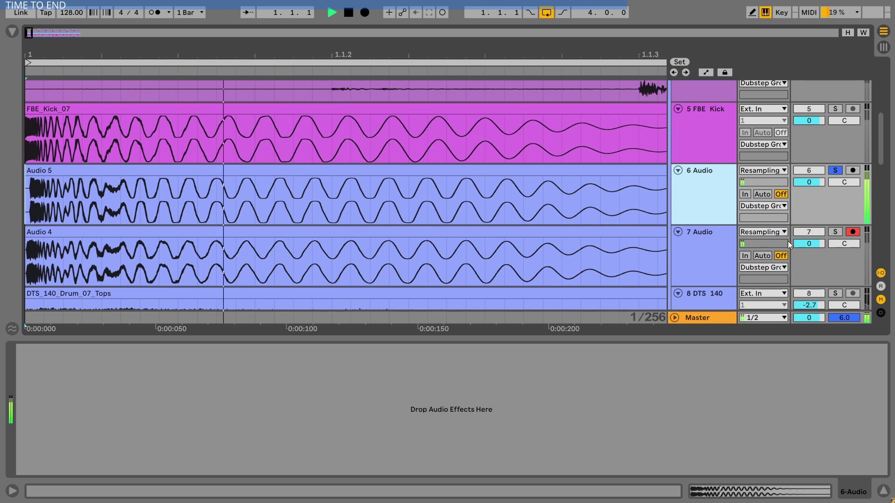
pyautogui.click(835, 234)
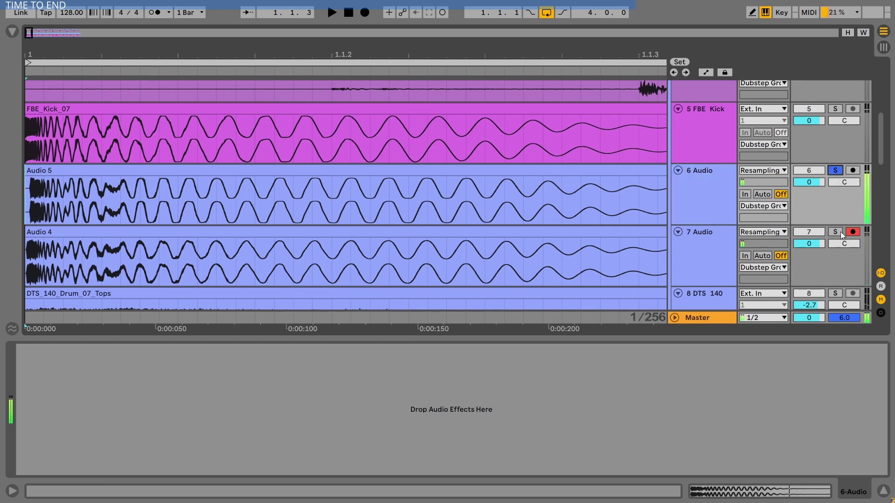
pyautogui.press('space')
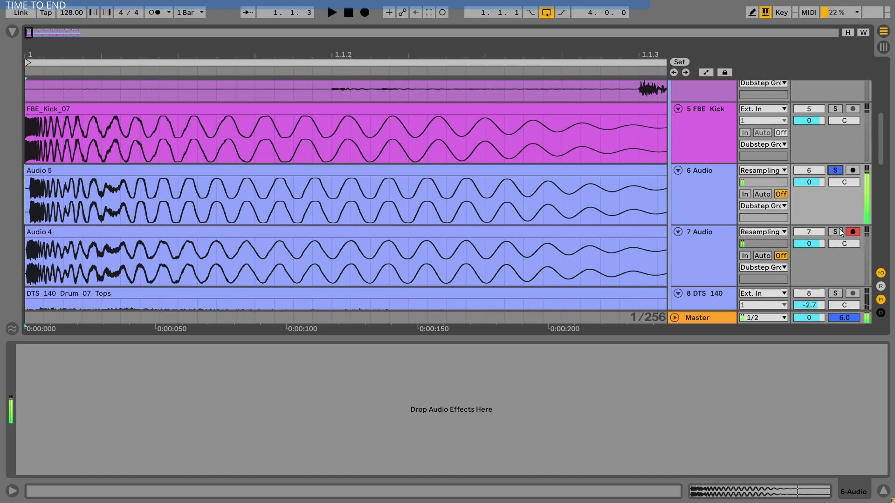
pyautogui.press('space')
pyautogui.click(835, 170)
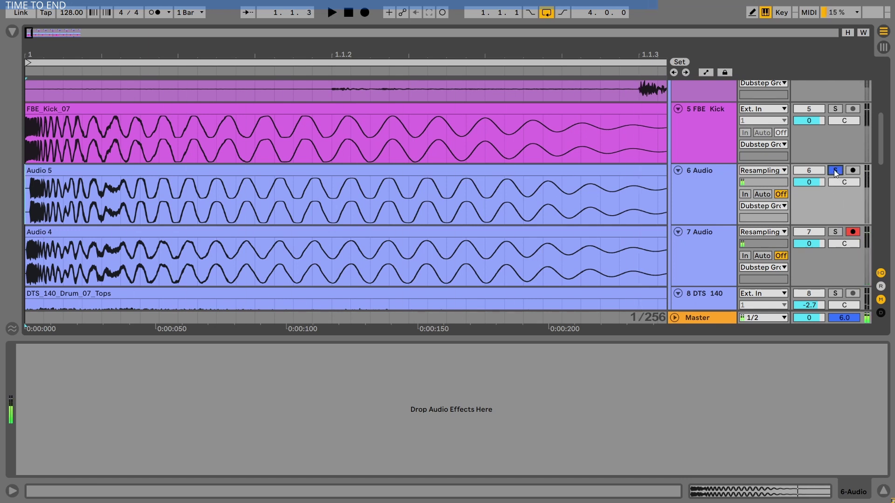
pyautogui.click(835, 170)
pyautogui.click(715, 169)
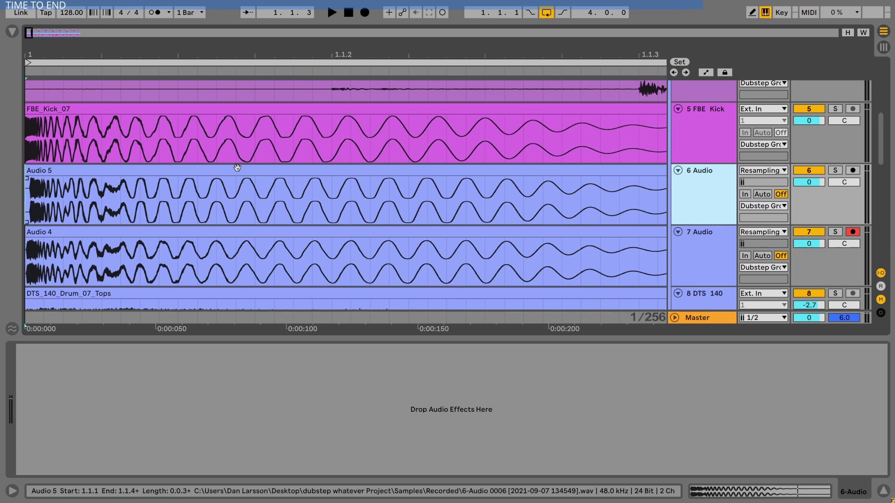
# Step: Compare the kick's waveform on FBE Kick with the recording on 6 Audio, marking the distorted wave cycle near the recording's start
pyautogui.click(260, 174)
pyautogui.click(829, 181)
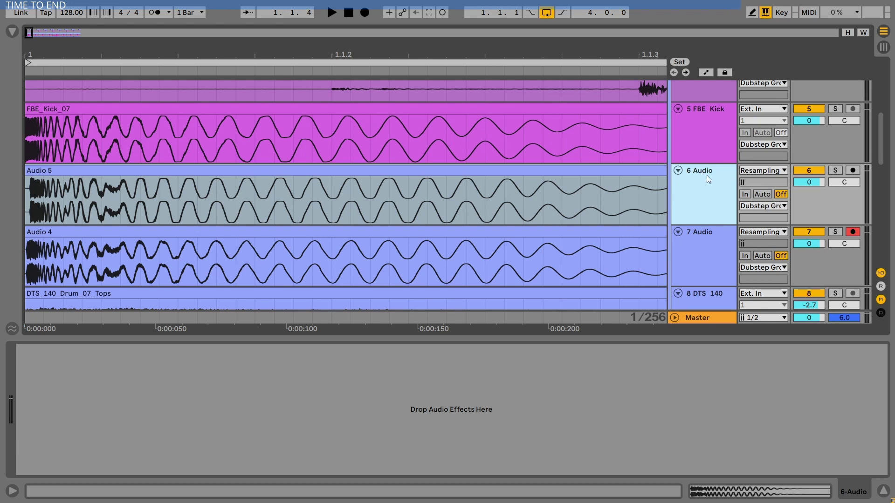
pyautogui.click(695, 122)
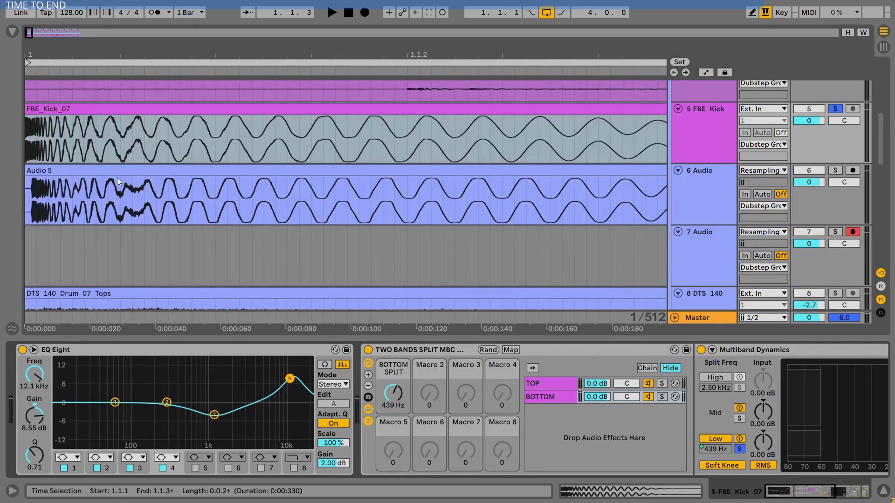
pyautogui.moveTo(121, 208); pyautogui.dragTo(132, 204)
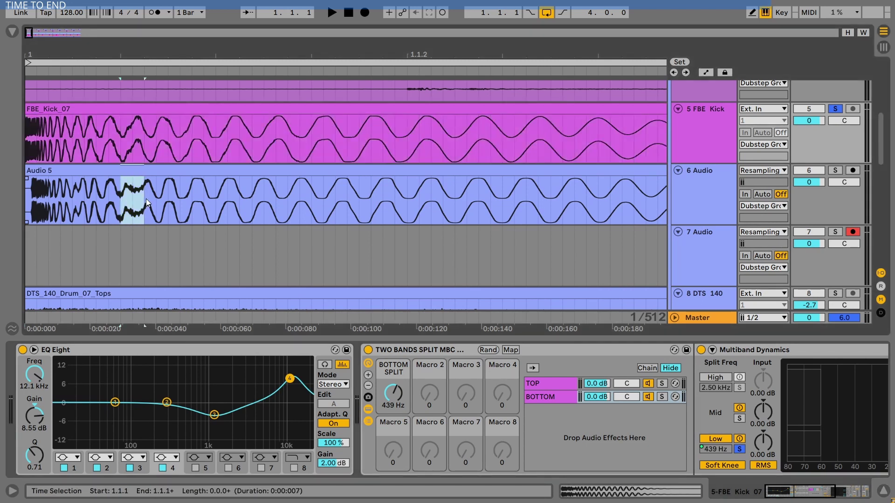
# Step: Turn off Warp for the FBE_Kick_07 clip and record the resampled kick onto the empty 7 Audio track
pyautogui.click(183, 109)
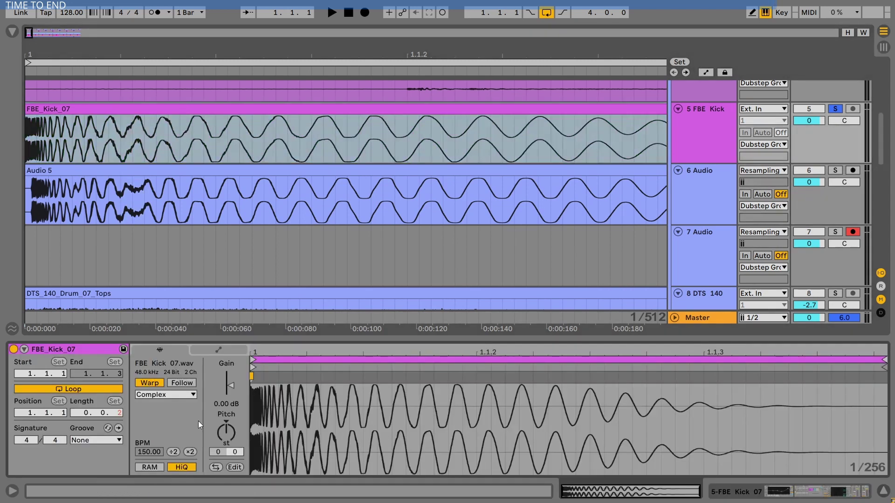
pyautogui.click(146, 382)
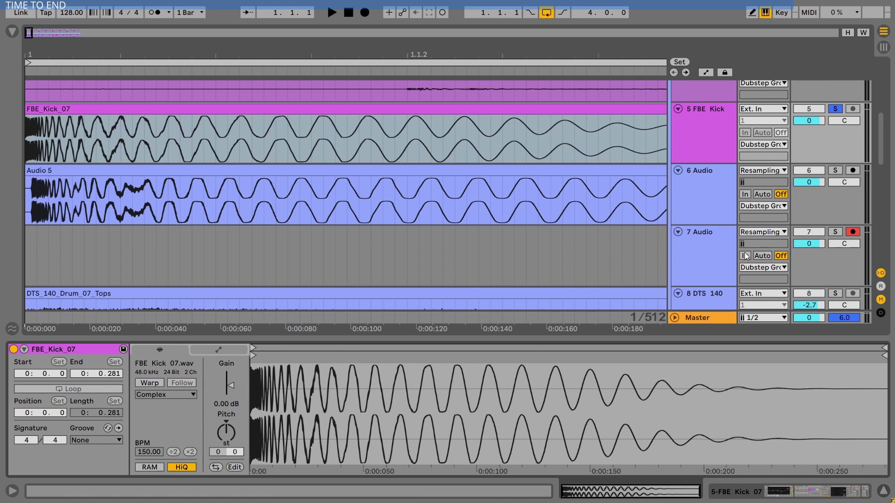
pyautogui.click(708, 252)
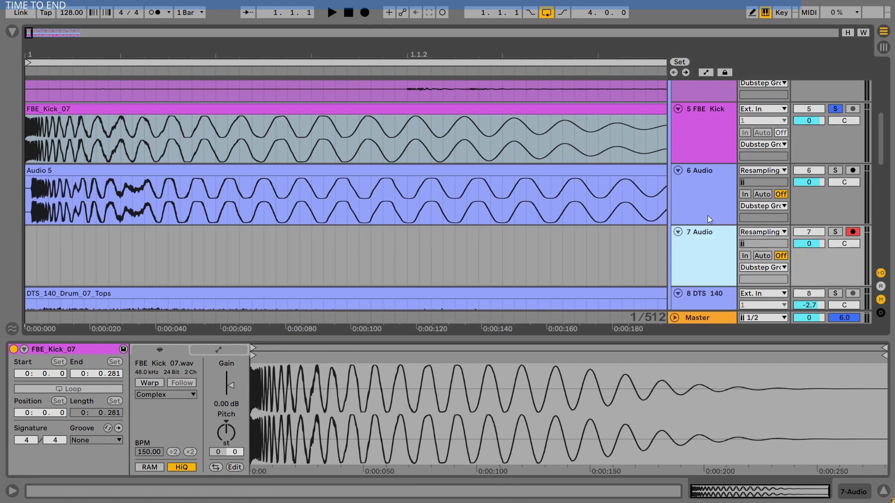
pyautogui.click(366, 13)
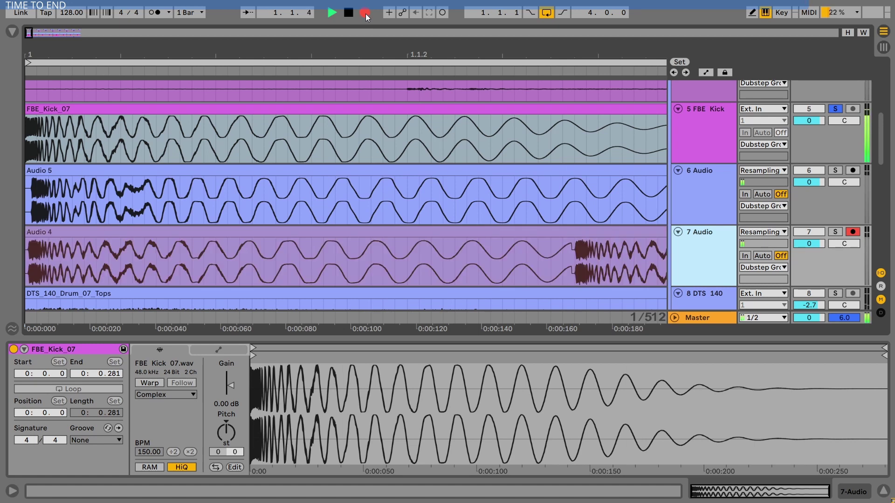
pyautogui.press('space')
pyautogui.click(144, 267)
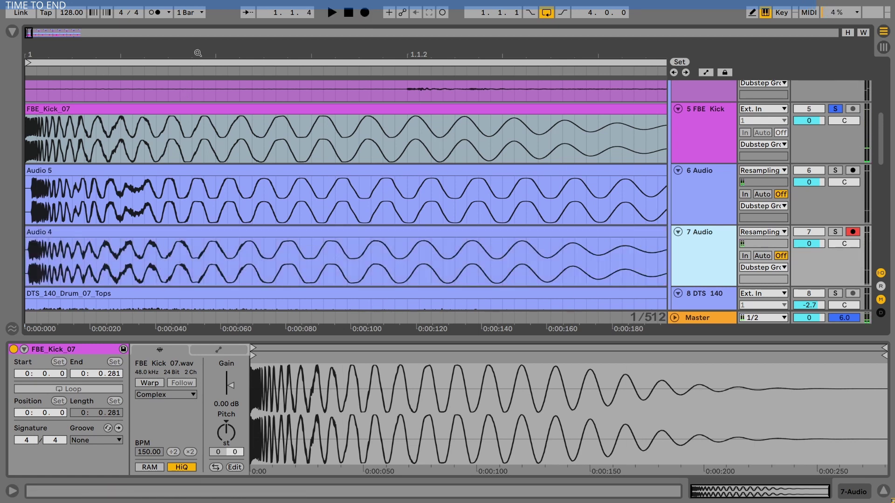
# Step: Show the FBE Kick track's devices and collapse its unfolded two-band rack and Limiter
pyautogui.click(701, 126)
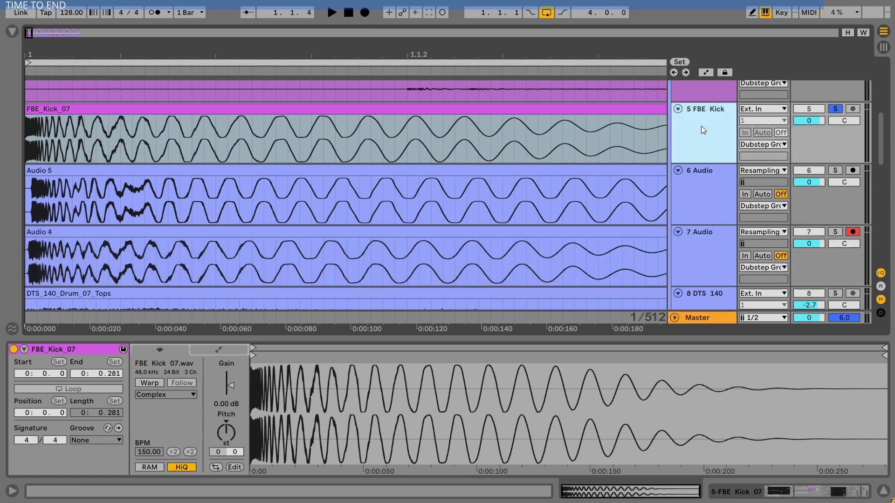
pyautogui.doubleClick(423, 350)
pyautogui.doubleClick(421, 350)
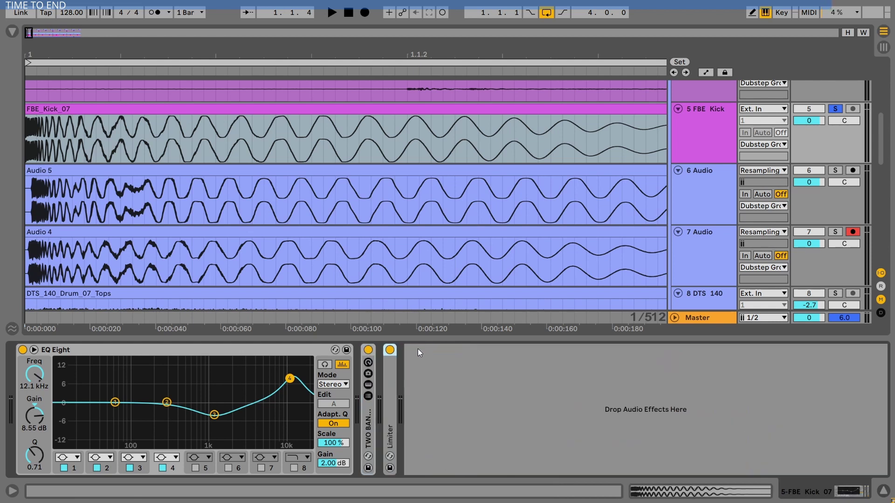